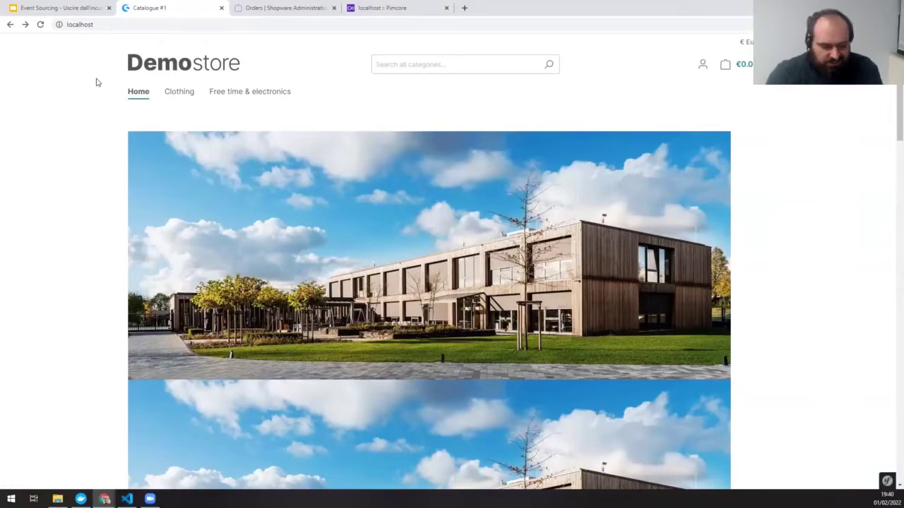
# Switch to Pimcore and open the Shipments folder to list the existing shipment objects
pyautogui.click(383, 10)
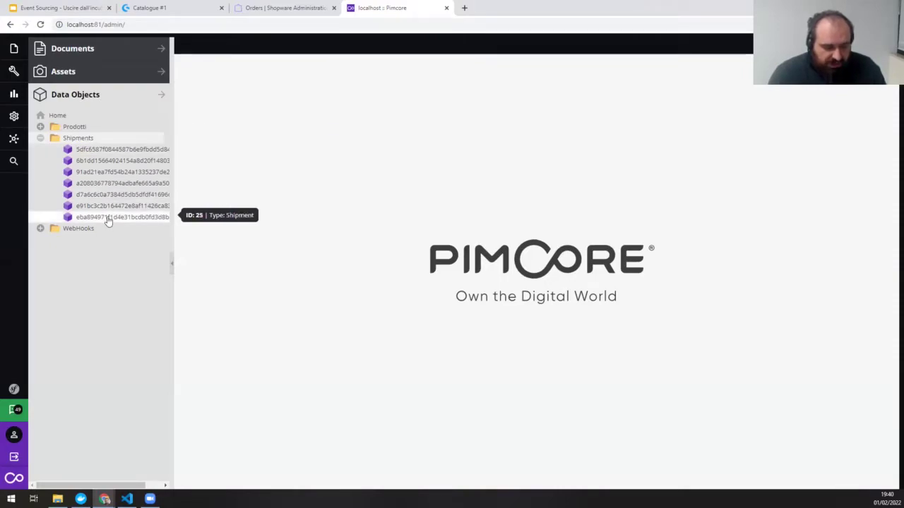
pyautogui.doubleClick(95, 140)
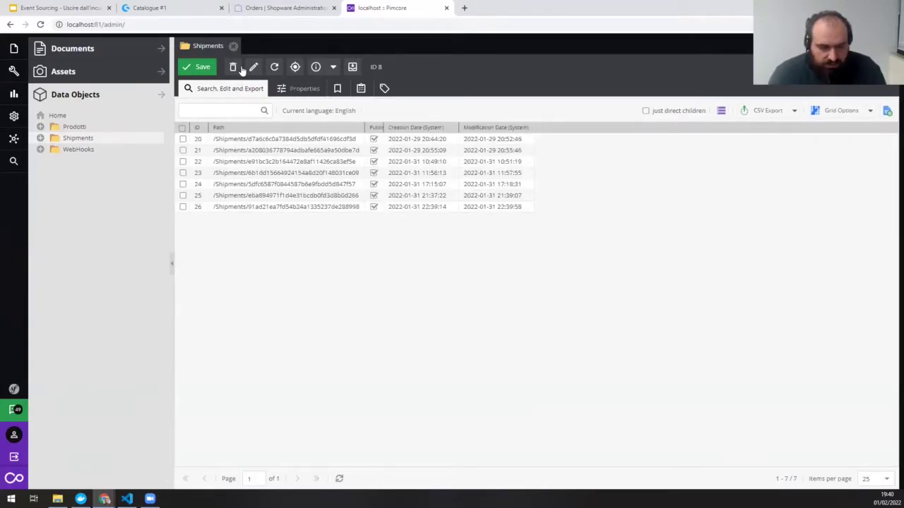
# Open the Zipkin tracing page at localhost:9411/zipkin/ in a new browser tab
pyautogui.click(465, 9)
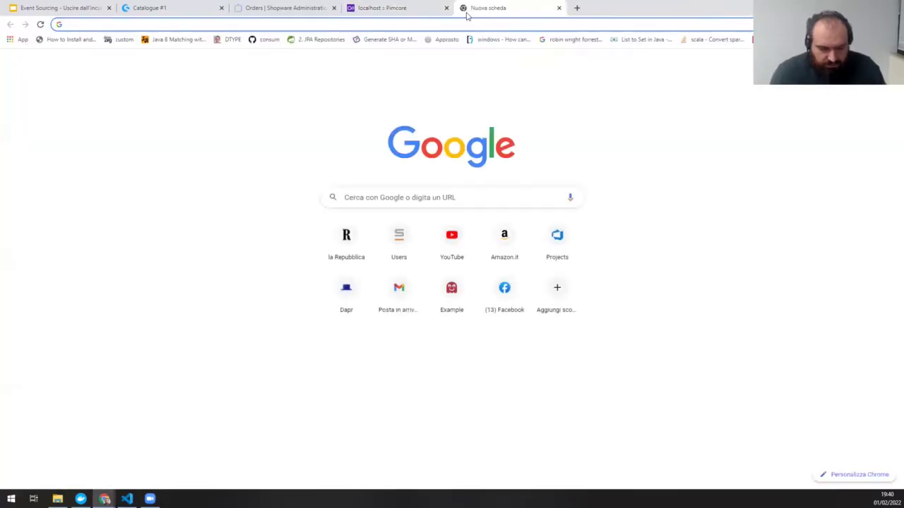
pyautogui.write('zip')
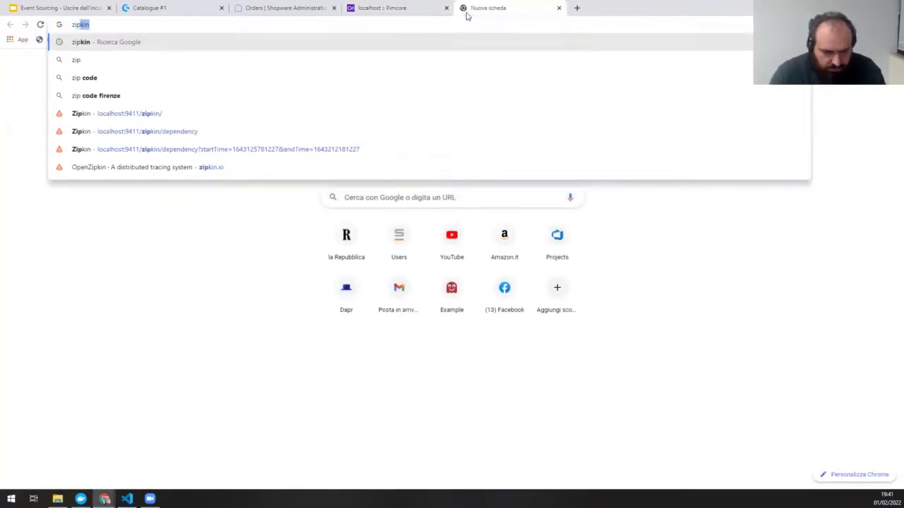
pyautogui.click(240, 113)
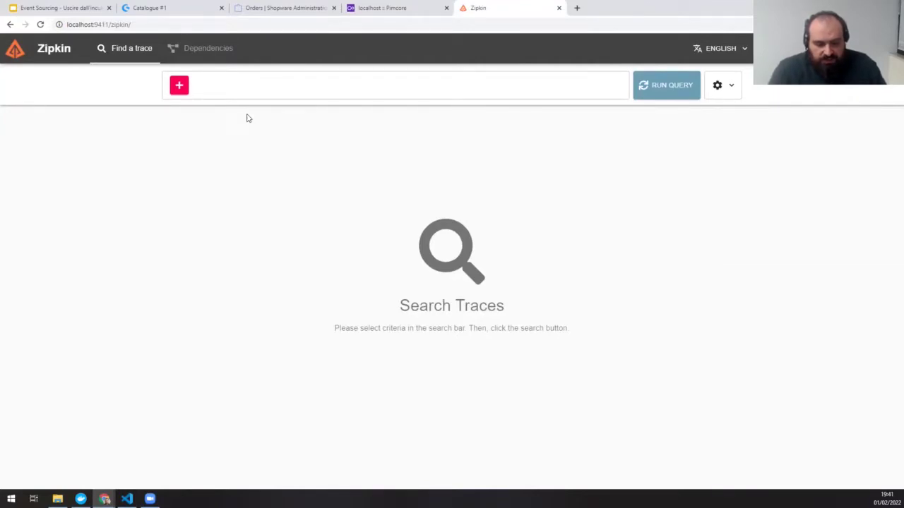
# Switch to the Demostore storefront and log in to the existing customer account with the prefilled credentials
pyautogui.click(194, 15)
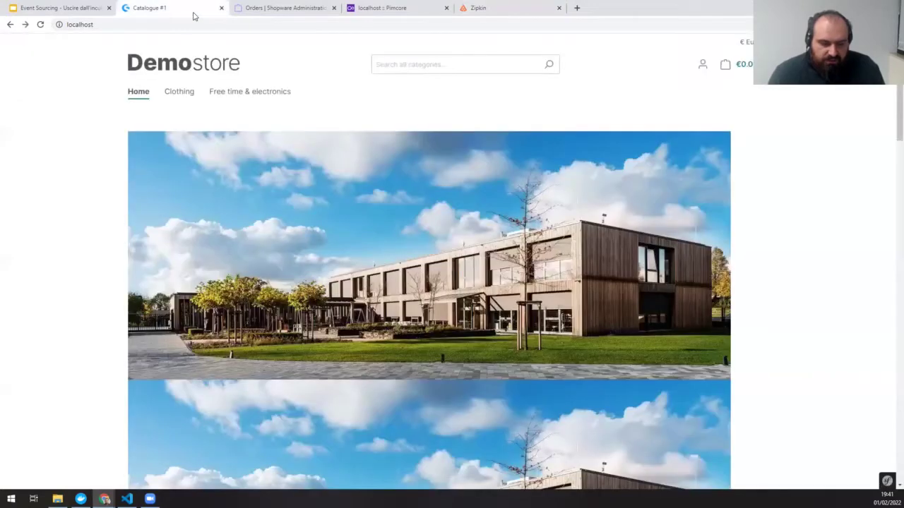
pyautogui.click(703, 64)
pyautogui.click(690, 113)
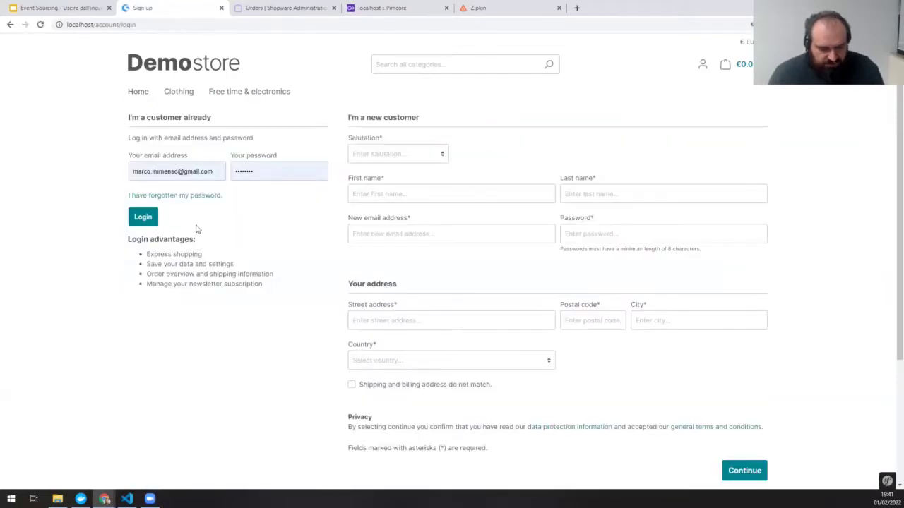
pyautogui.click(144, 218)
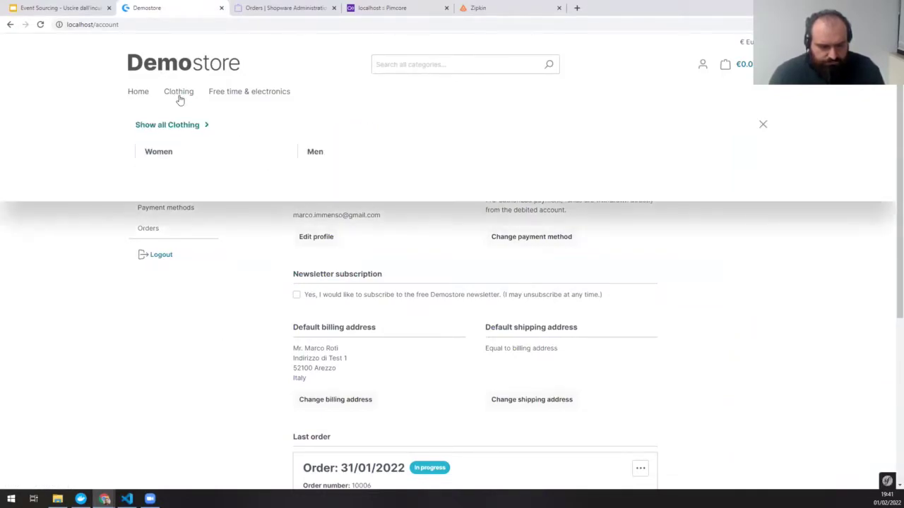
# Add one "Main product, free shipping with highlighting" from the Clothing category to the shopping cart
pyautogui.click(184, 93)
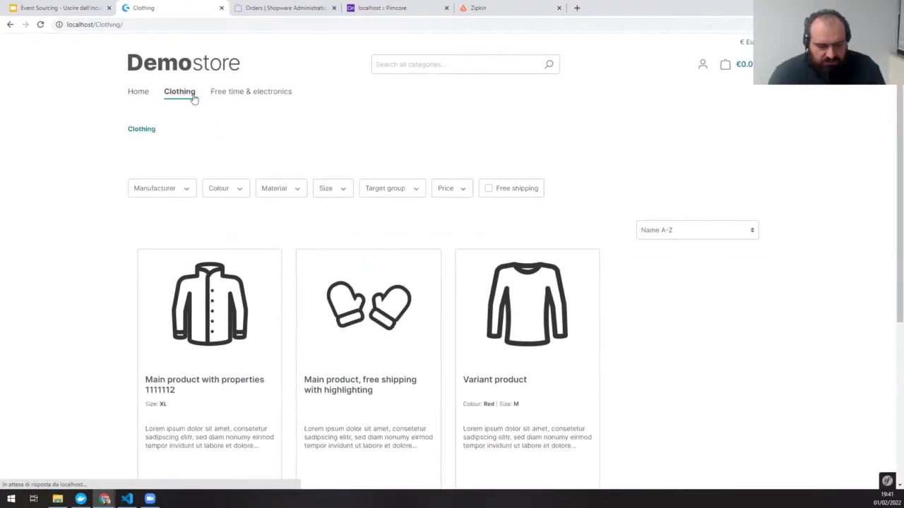
pyautogui.click(365, 315)
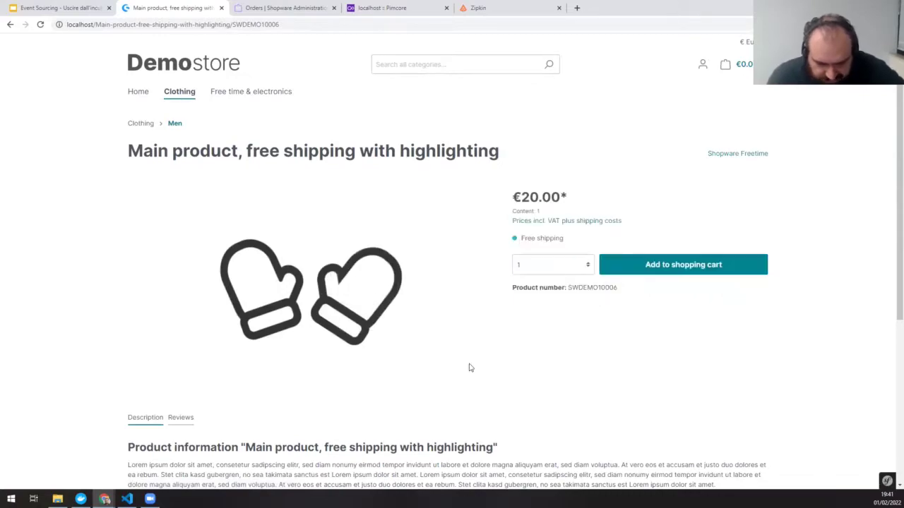
pyautogui.click(671, 269)
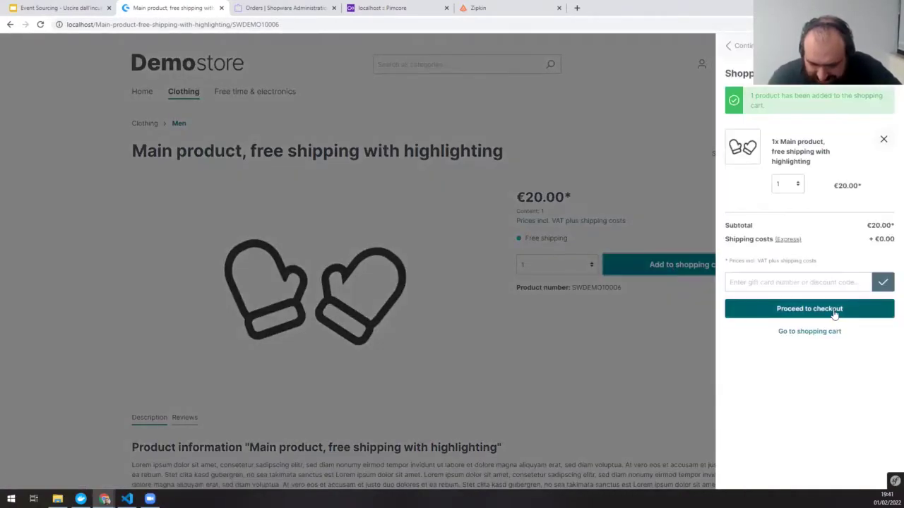
# Proceed to checkout, accept the general terms and conditions, and submit the order
pyautogui.click(842, 308)
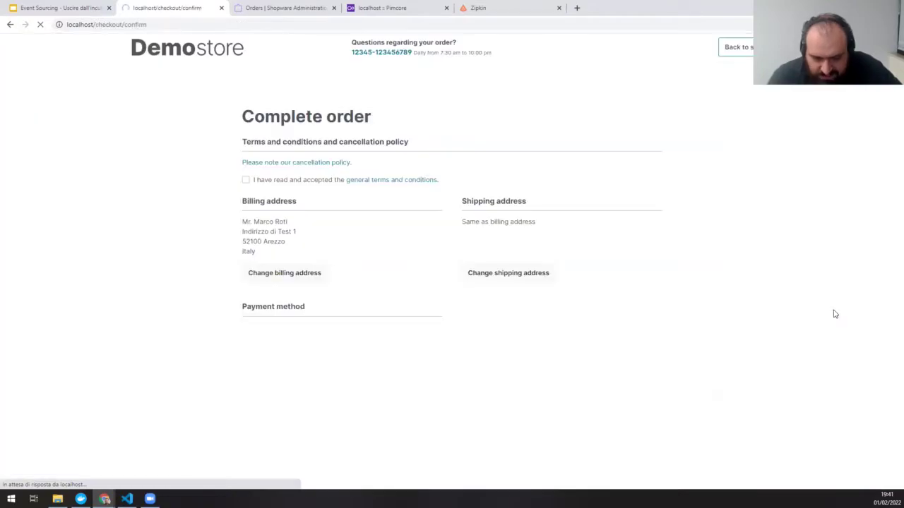
pyautogui.click(299, 181)
pyautogui.scroll(-3, 407, 385)
pyautogui.scroll(-1, 508, 395)
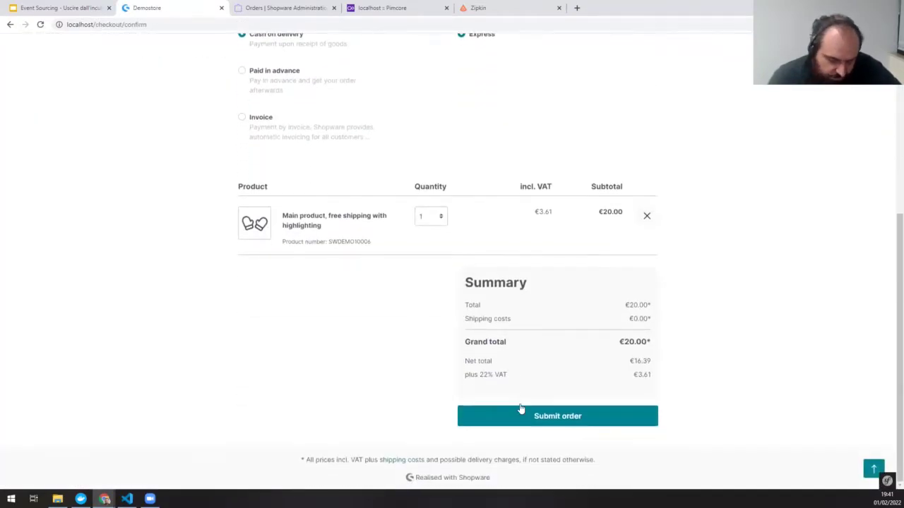
pyautogui.click(521, 414)
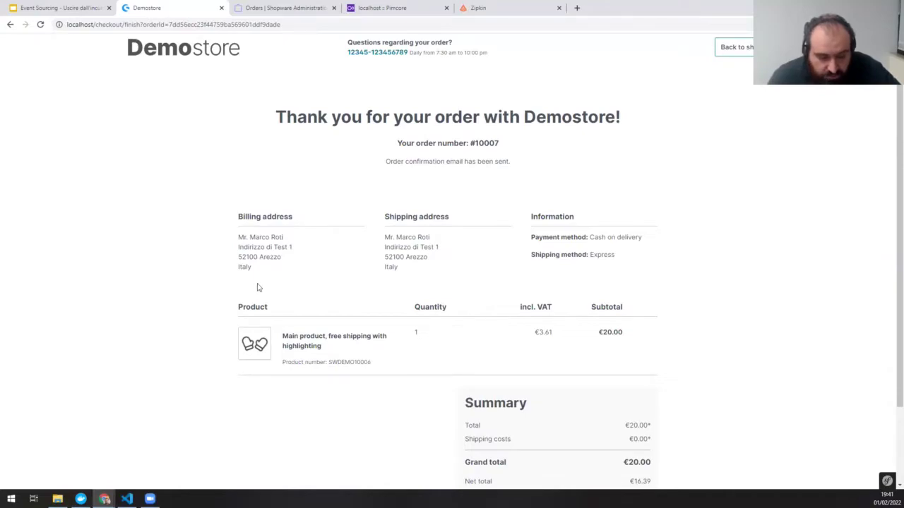
# Switch to the Shopware Administration and refresh the orders overview to check the new order's status
pyautogui.click(277, 10)
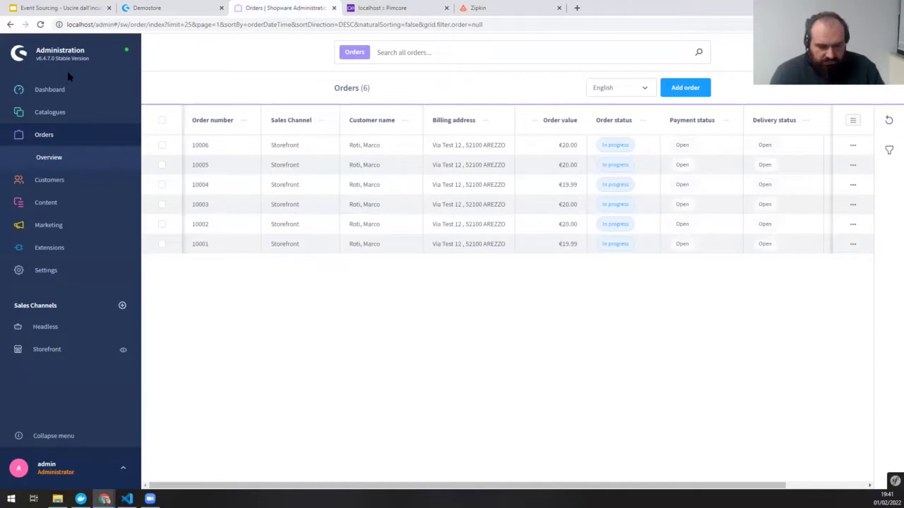
pyautogui.click(48, 165)
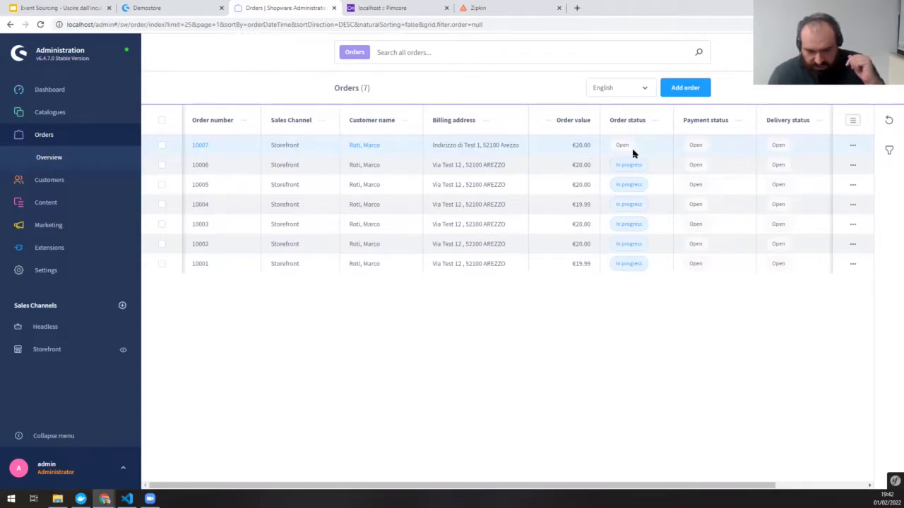
# Switch to Zipkin, display the service dependency graph, and move the shipmentsub and ordersub nodes closer together
pyautogui.click(488, 9)
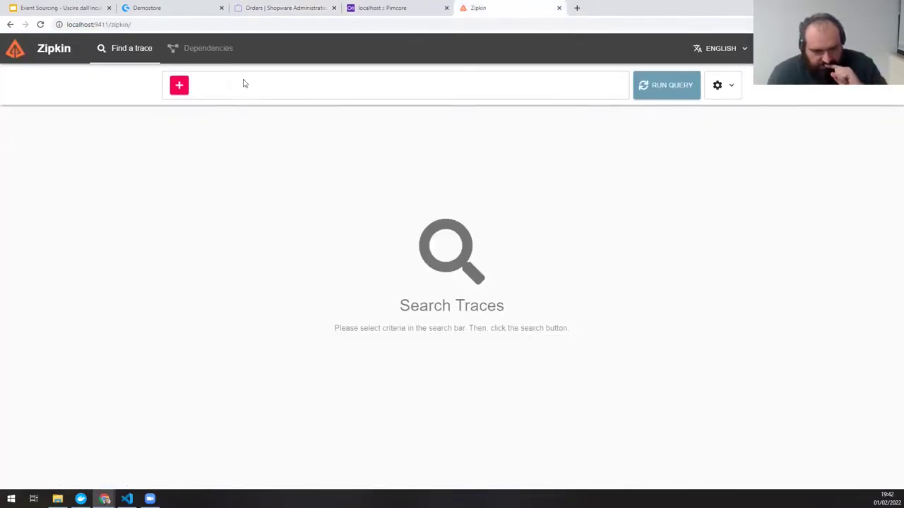
pyautogui.click(219, 50)
pyautogui.click(588, 84)
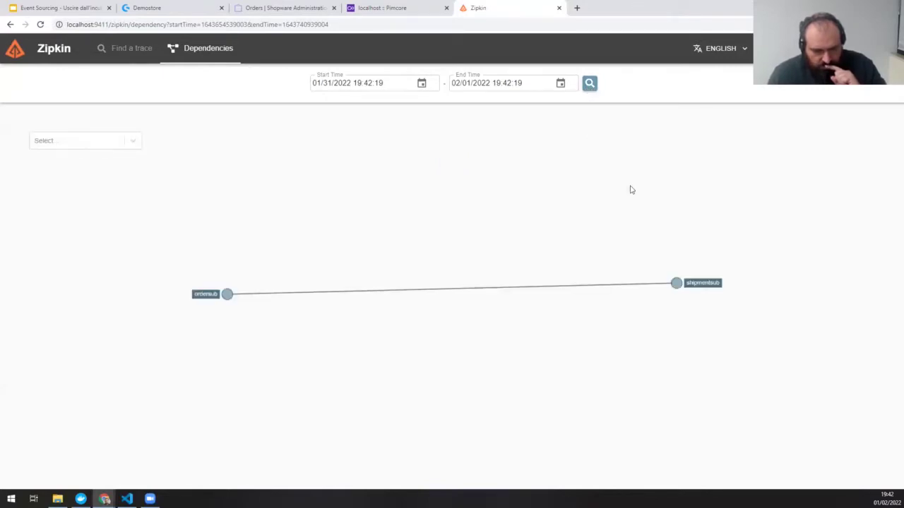
pyautogui.moveTo(674, 288); pyautogui.dragTo(387, 306)
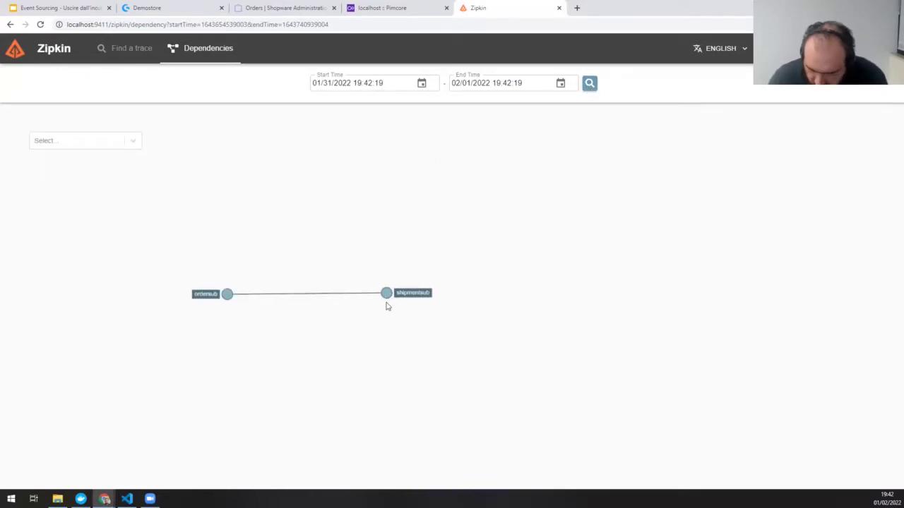
pyautogui.moveTo(226, 297); pyautogui.dragTo(258, 280)
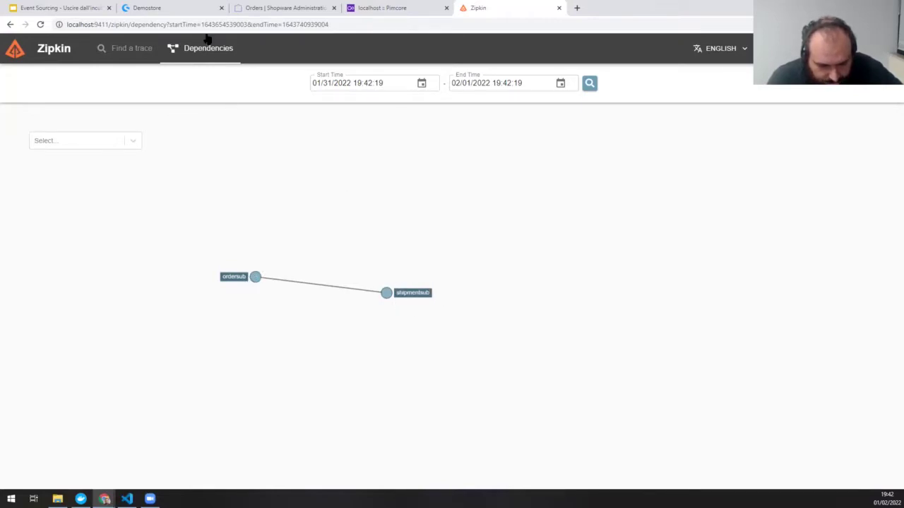
# Query the recent traces in Zipkin and show the details of the ordersub orderplaced trace
pyautogui.click(148, 59)
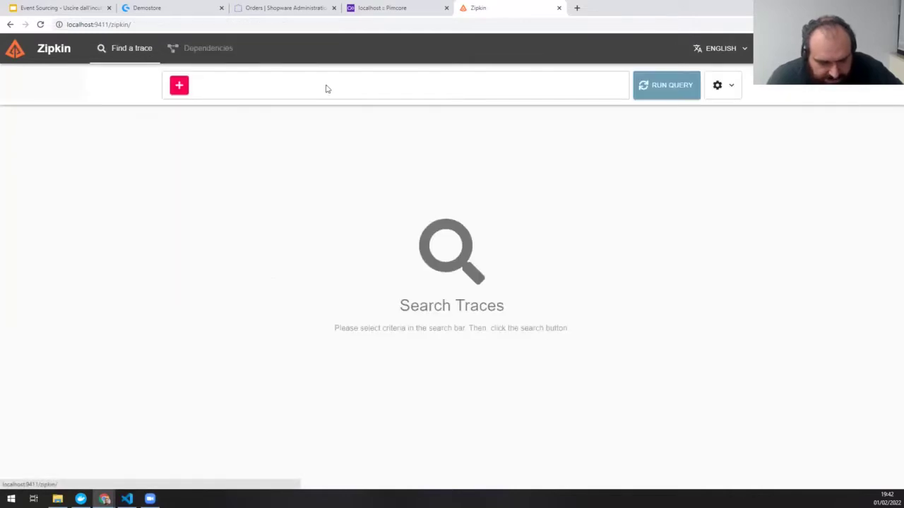
pyautogui.click(657, 89)
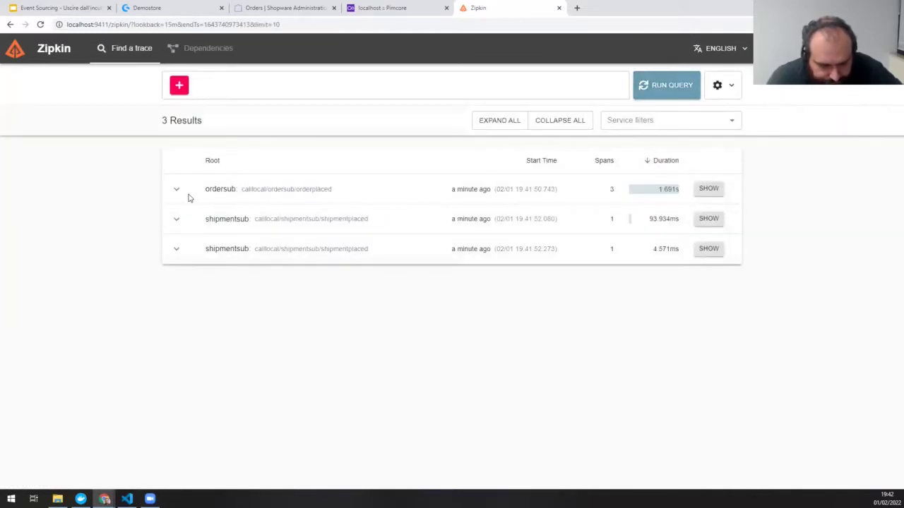
pyautogui.click(177, 189)
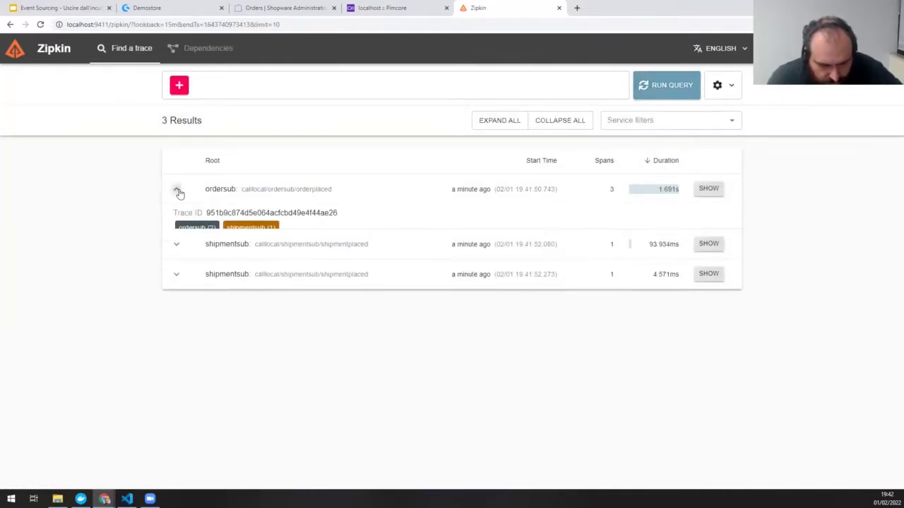
pyautogui.click(714, 191)
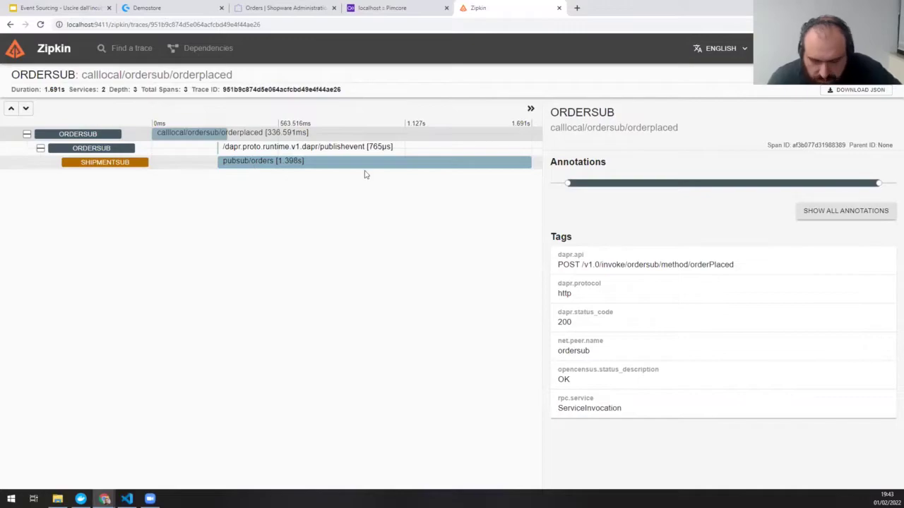
# Switch to Pimcore, reload the Shipments folder listing, and open the most recently created shipment
pyautogui.click(378, 11)
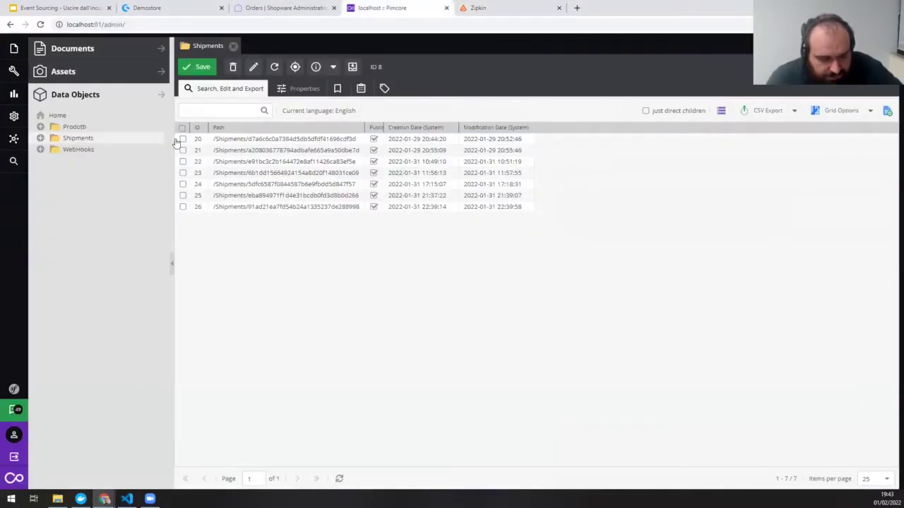
pyautogui.click(234, 50)
pyautogui.click(73, 140)
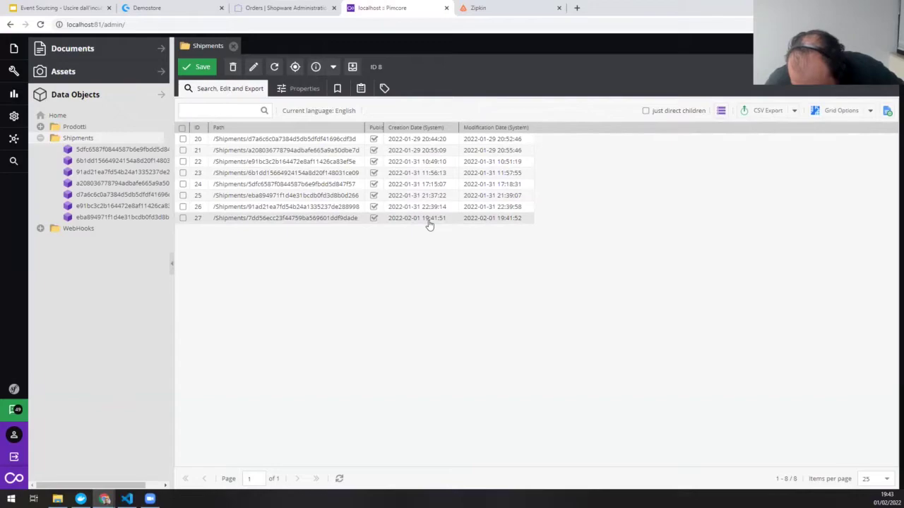
pyautogui.doubleClick(301, 219)
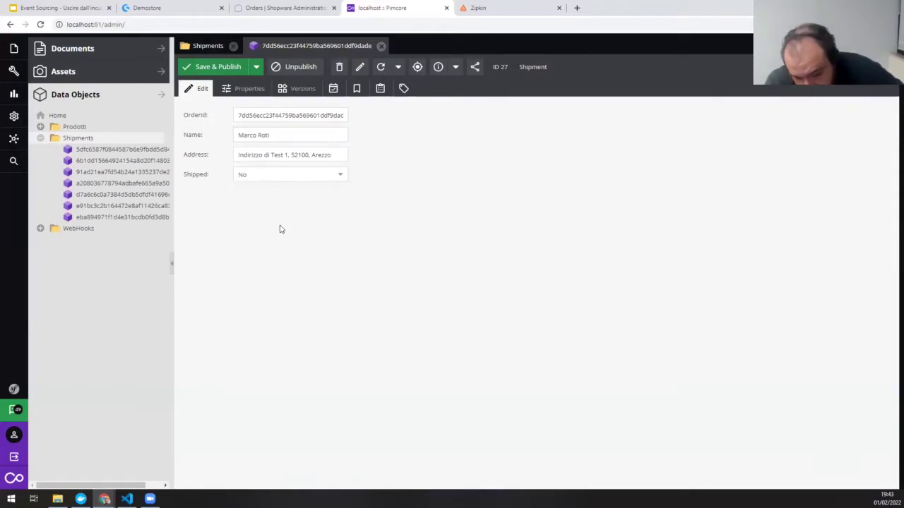
# Set the shipment's Shipped field to Yes, then save and publish it
pyautogui.click(338, 179)
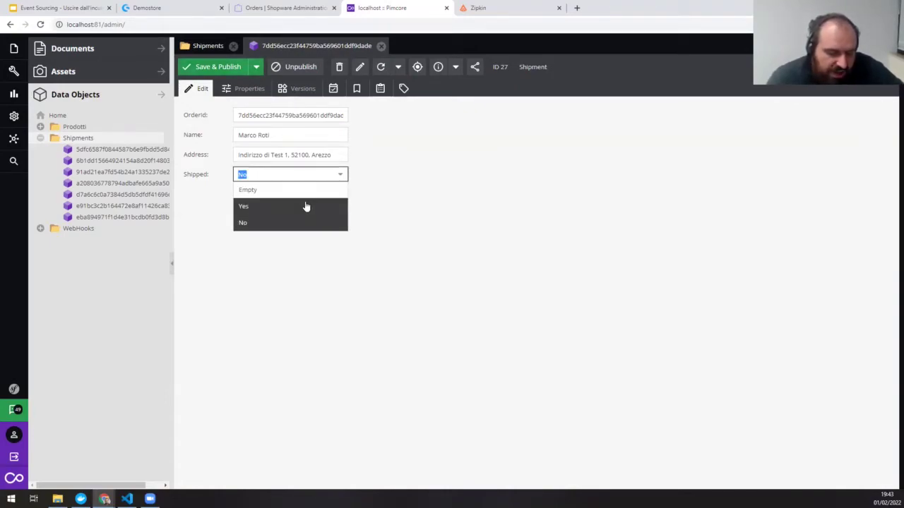
pyautogui.click(306, 206)
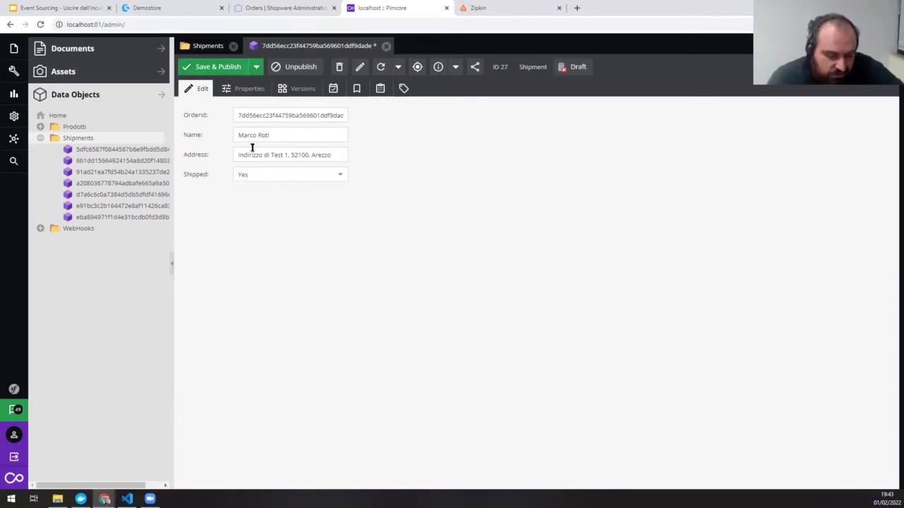
pyautogui.click(225, 68)
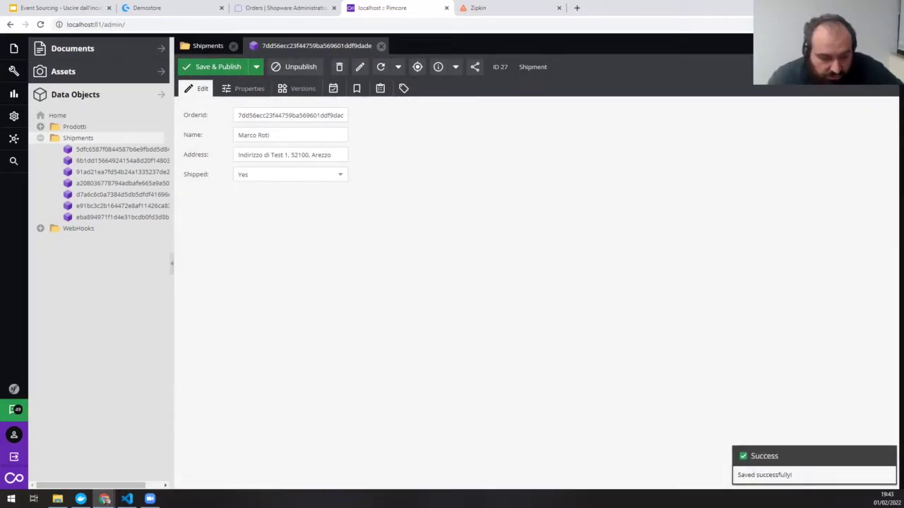
# Switch to Zipkin, rerun the trace query, and show the details of the new three-span shipmentsub shipmentplaced trace
pyautogui.hotkey('ctrl', 'Tab')
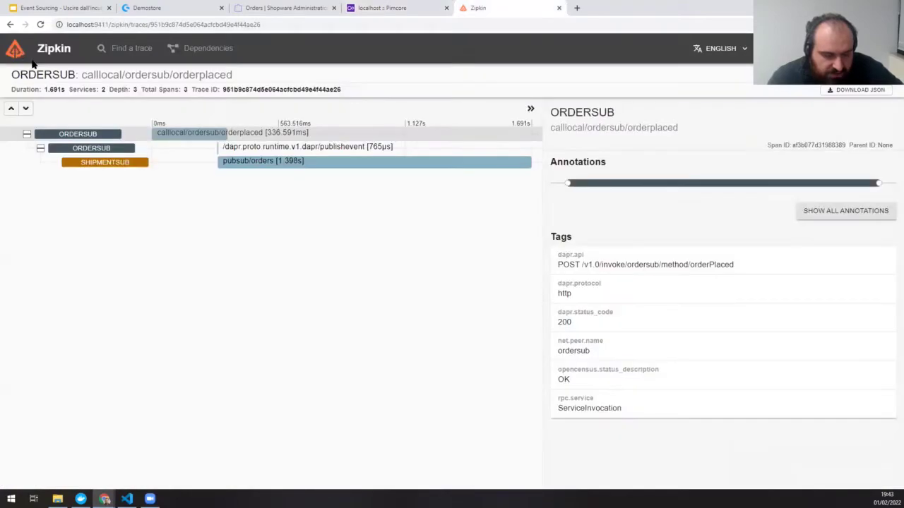
pyautogui.click(118, 49)
pyautogui.click(666, 87)
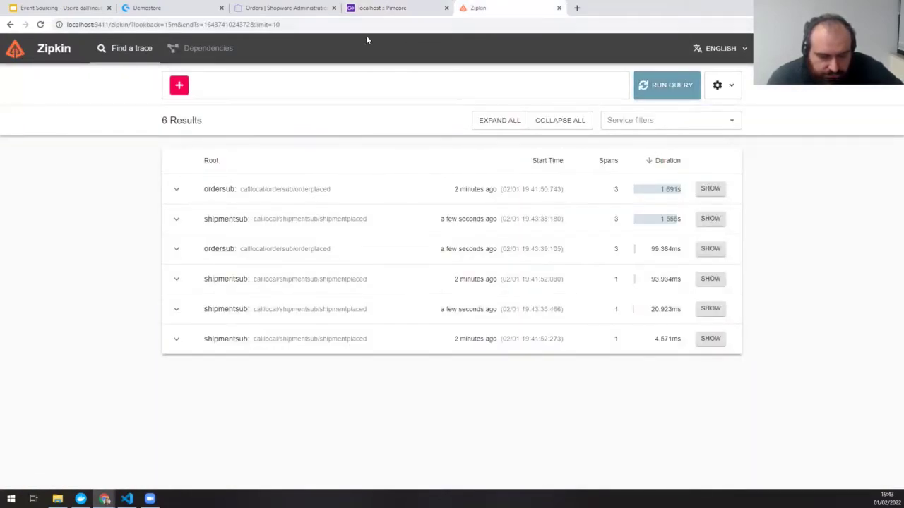
pyautogui.click(177, 220)
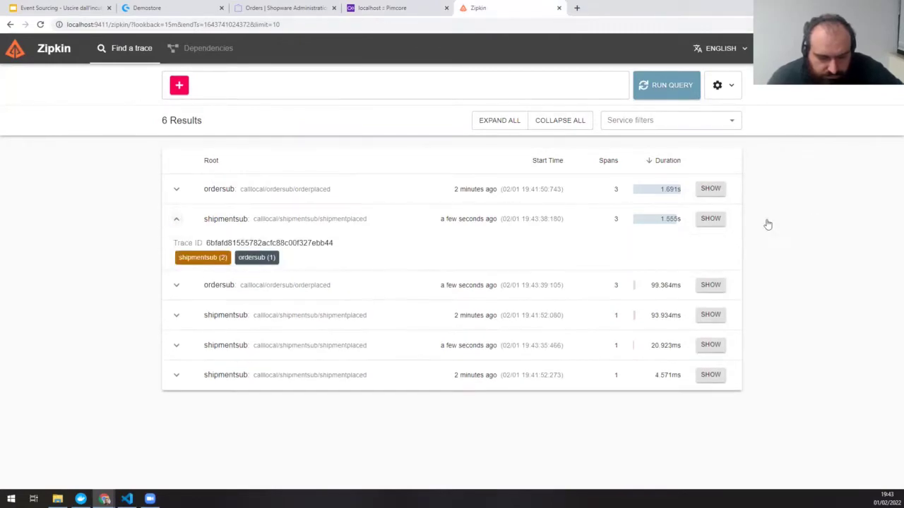
pyautogui.click(715, 225)
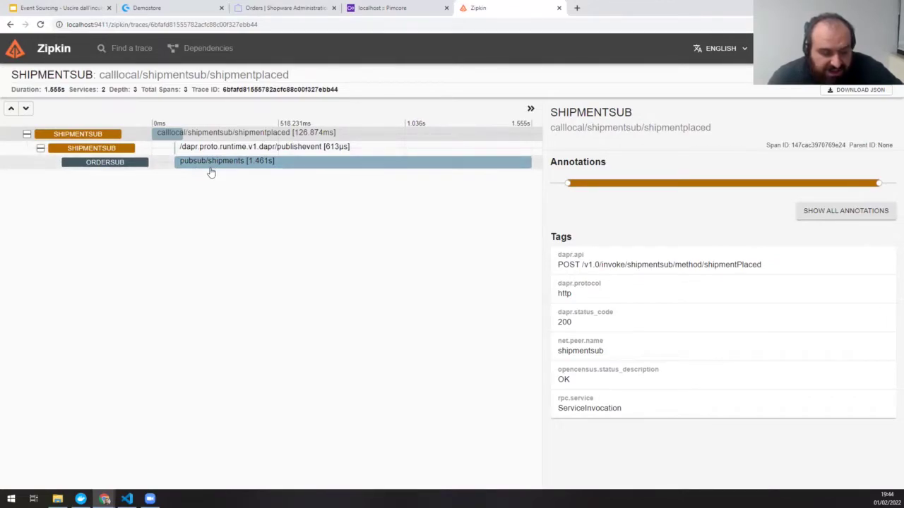
# Switch to Shopware Administration, reload the orders overview, and compare the newest order's status with its Pimcore shipment and Zipkin trace
pyautogui.click(282, 8)
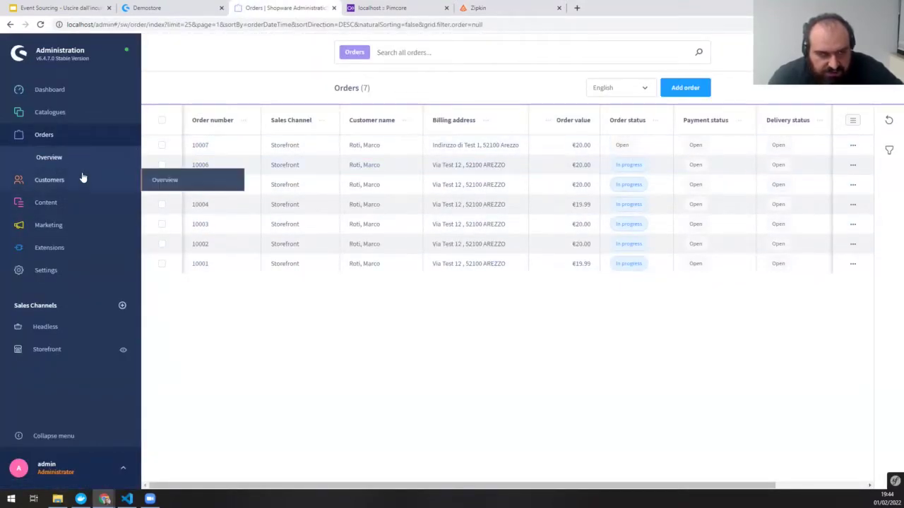
pyautogui.click(63, 158)
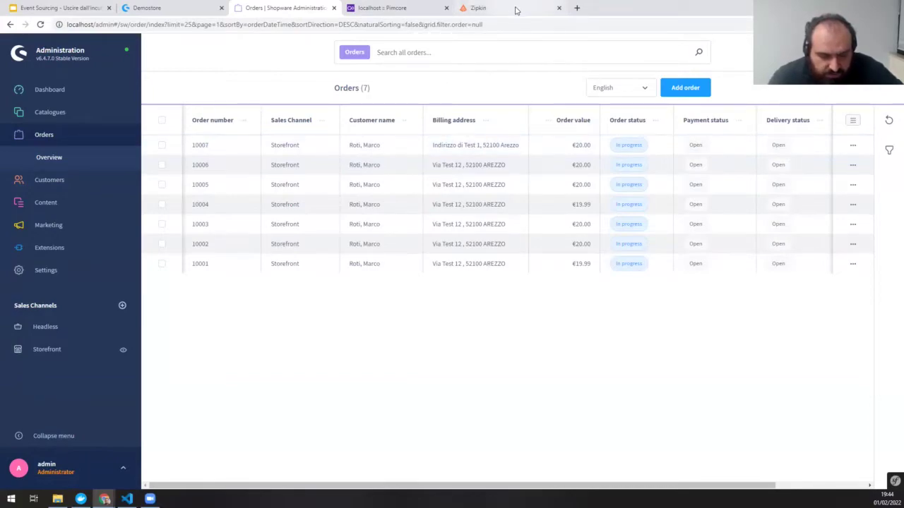
pyautogui.click(478, 9)
pyautogui.click(398, 12)
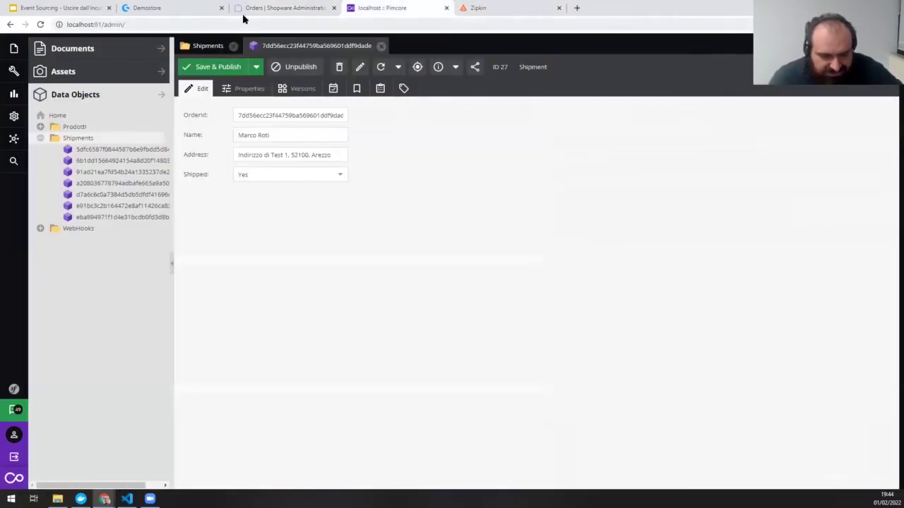
pyautogui.click(255, 12)
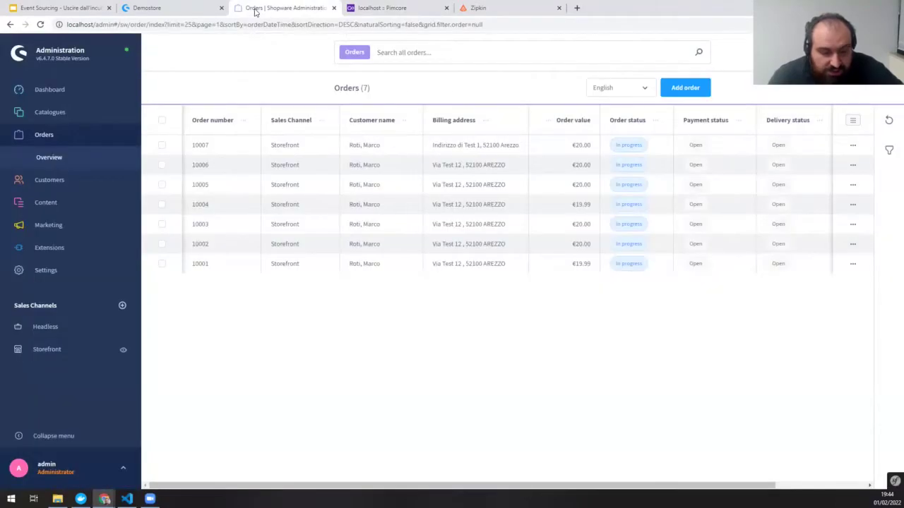
pyautogui.click(376, 12)
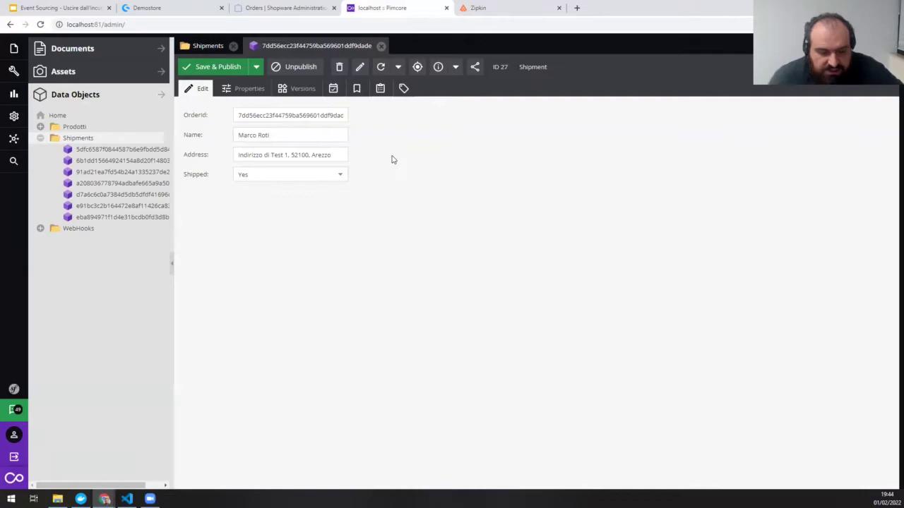
pyautogui.click(497, 14)
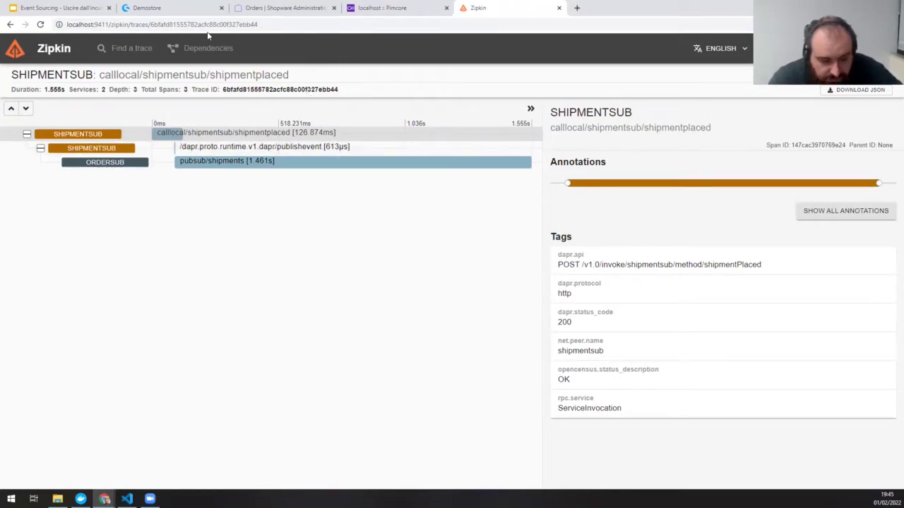
# Switch to the Google Slides presentation and advance to the "Esempio Step By Step" slide
pyautogui.click(79, 10)
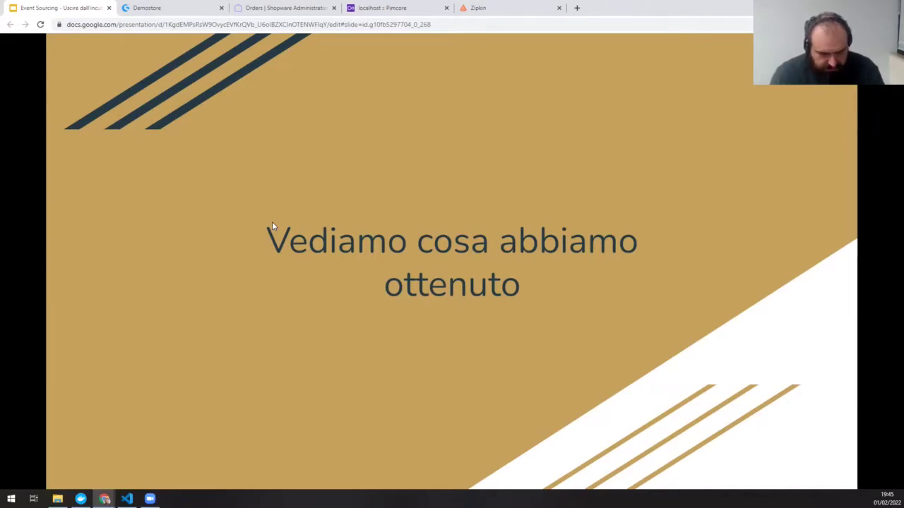
pyautogui.press('Right')
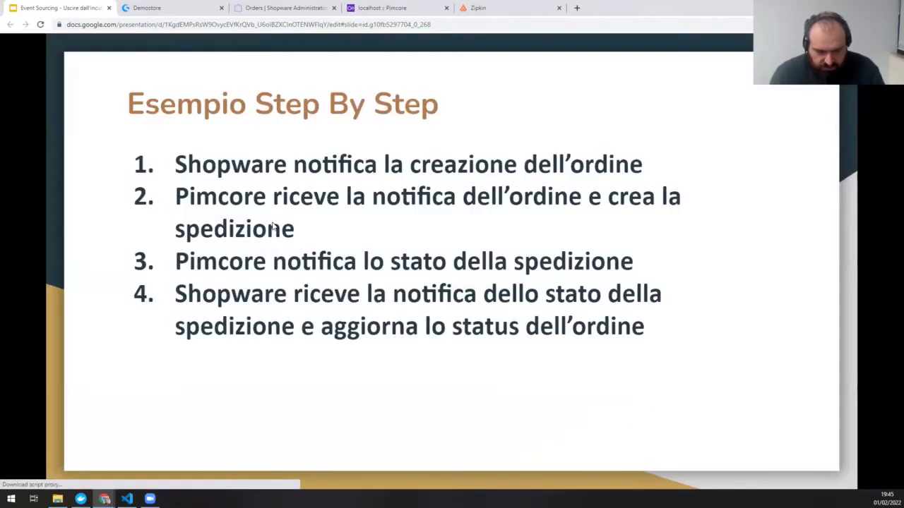